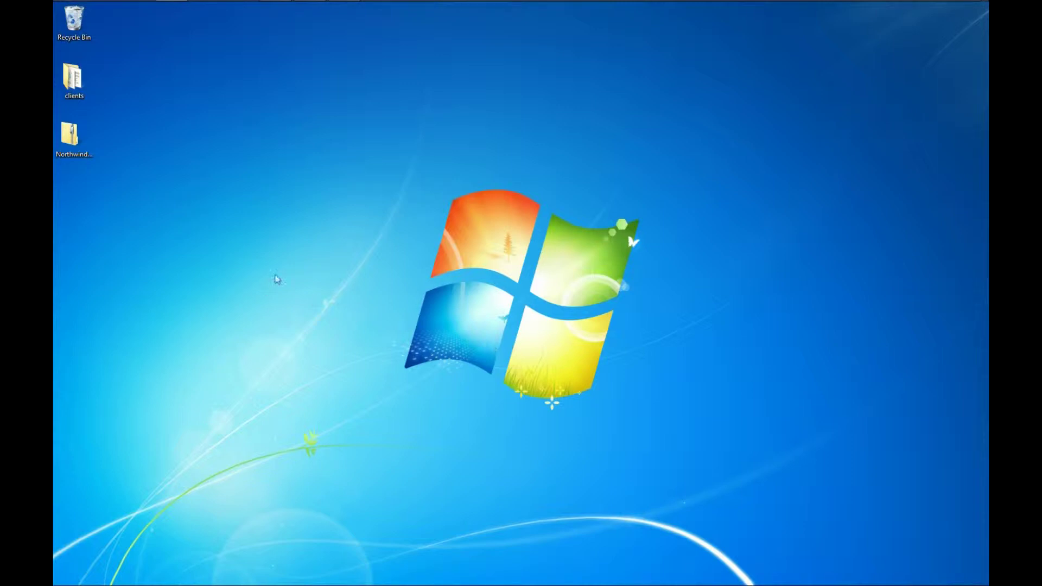
Select the zipped Northwind_Application folder on the desktop.
left_click(79, 145)
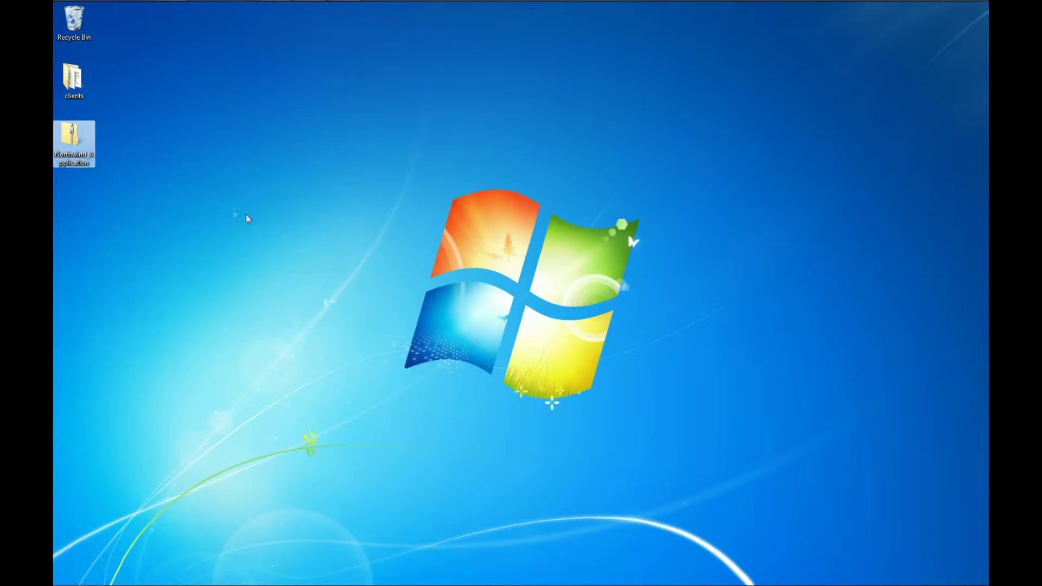
Extract the Northwind_Application archive to the desktop and select the Northwind database inside.
mouse_move(74, 142)
right_click(85, 143)
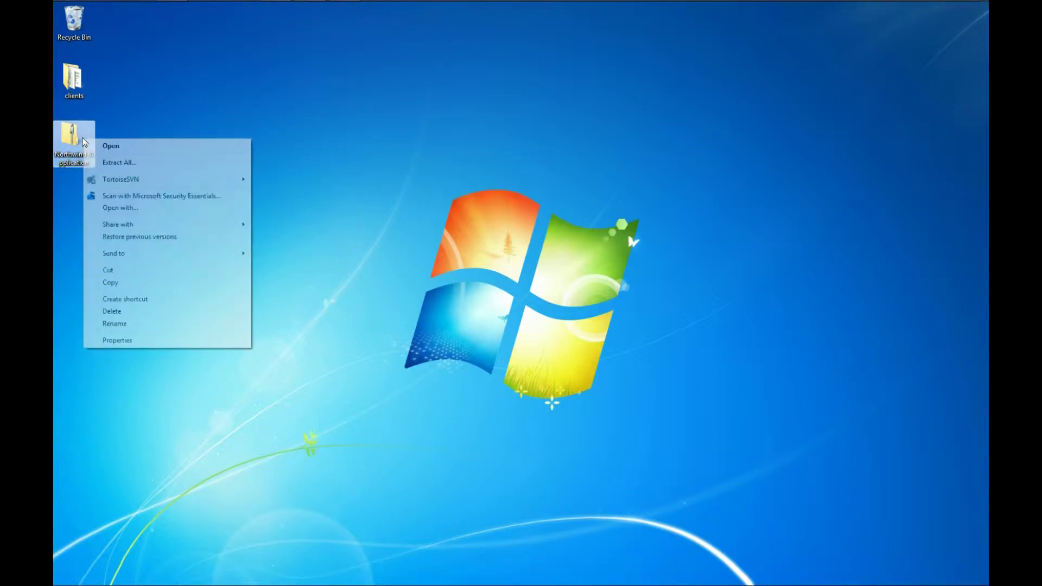
left_click(146, 165)
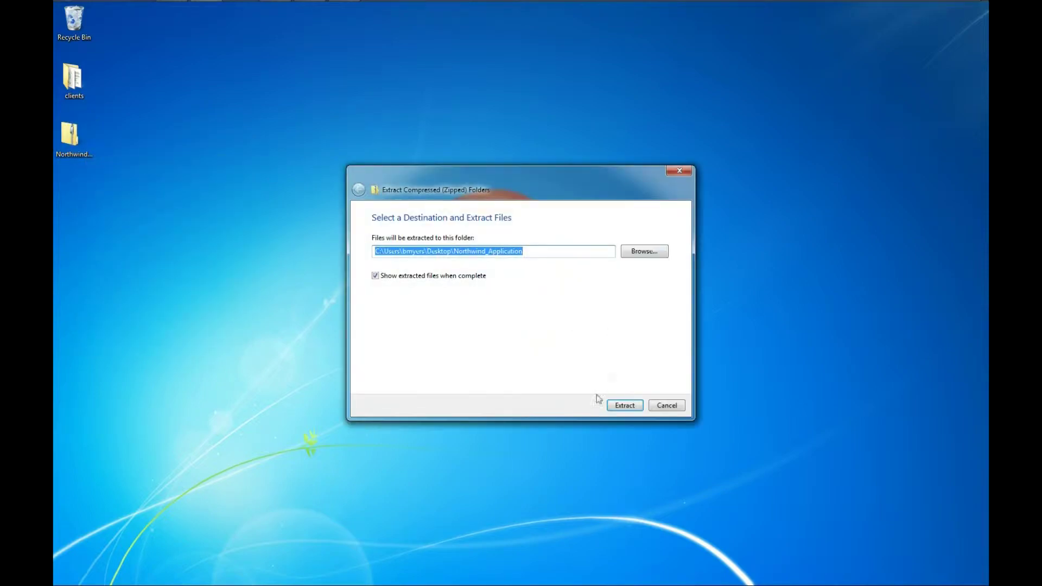
left_click(624, 405)
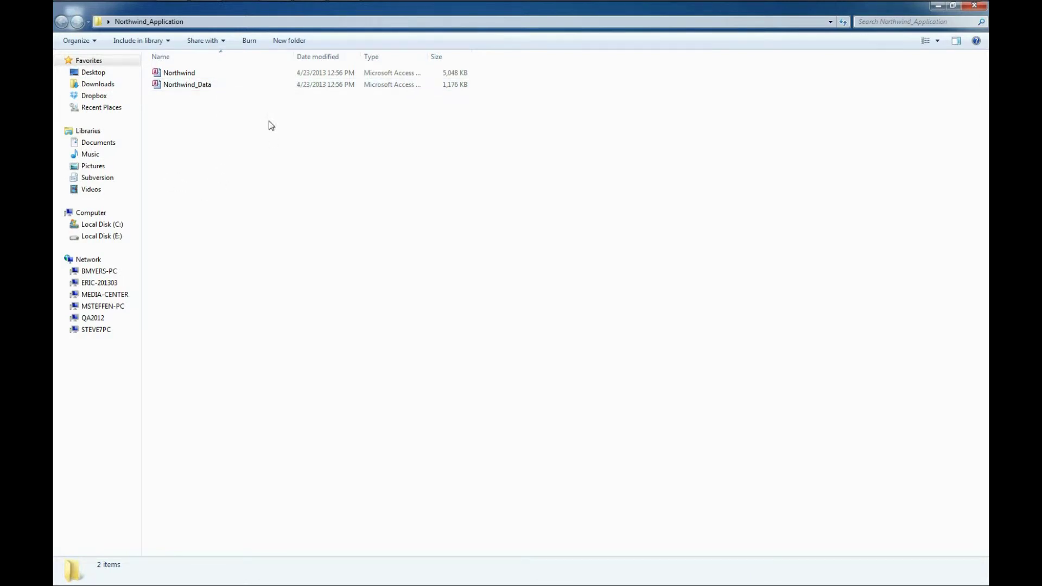
left_click(186, 74)
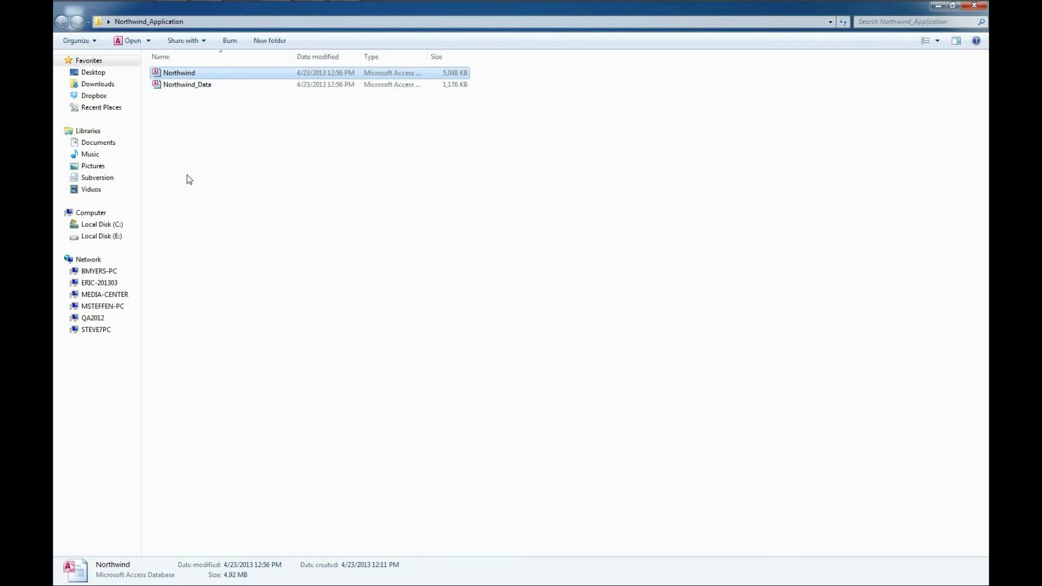
Open Northwind in Access with content enabled and the Login Dialog dismissed.
double_click(223, 74)
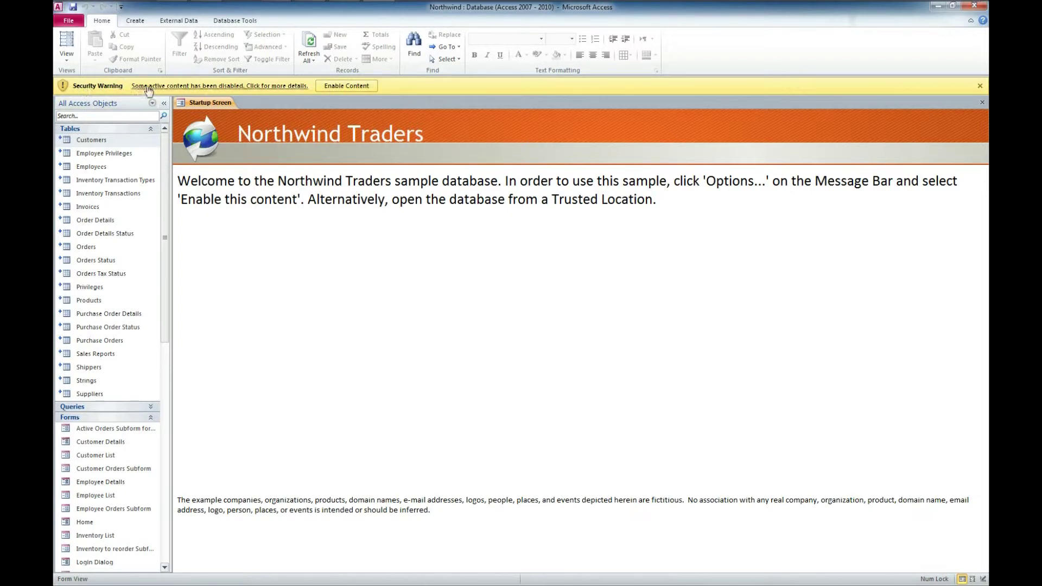
left_click(348, 87)
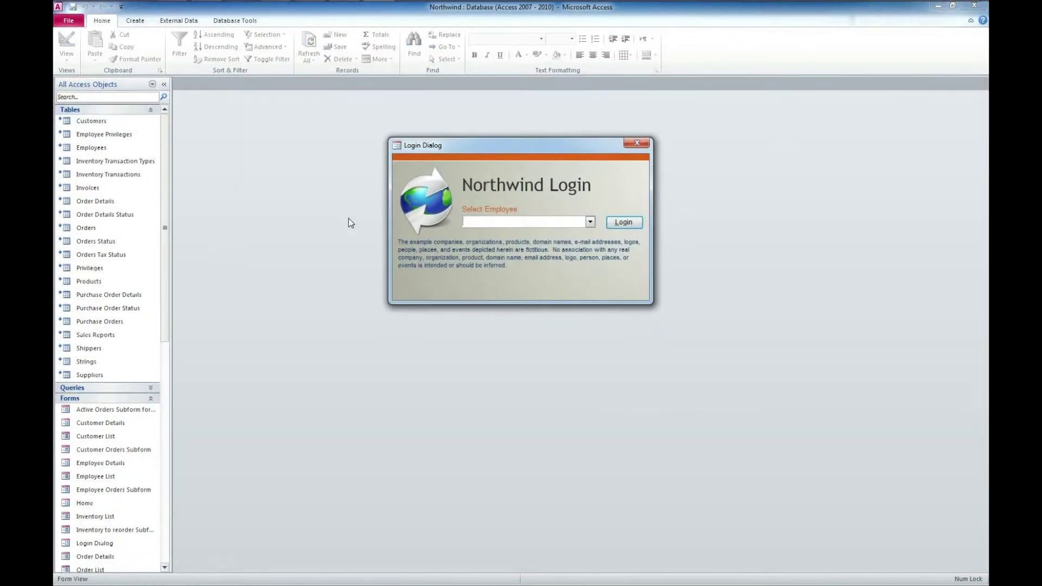
left_click(639, 142)
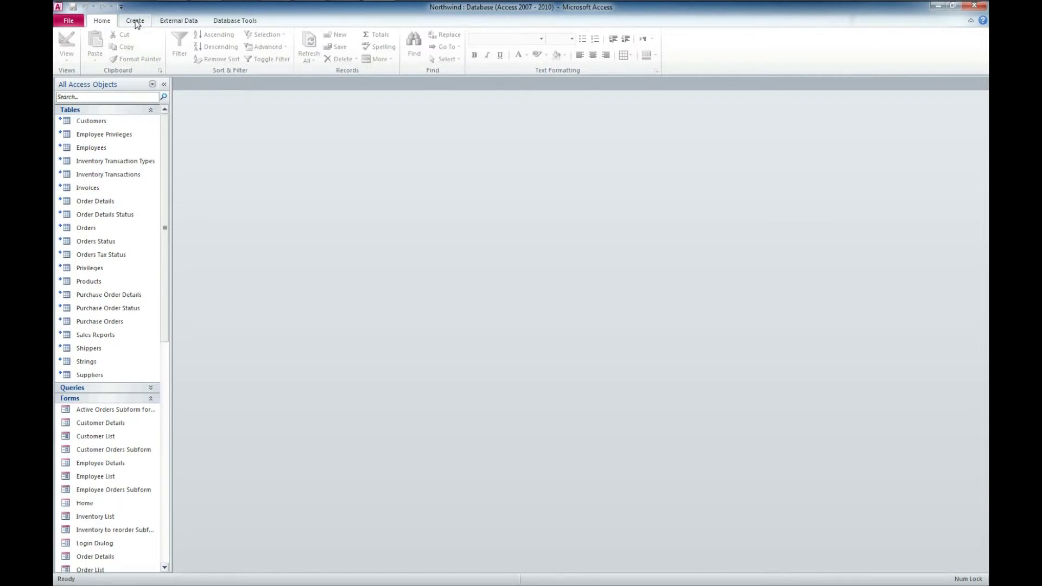
left_click(171, 21)
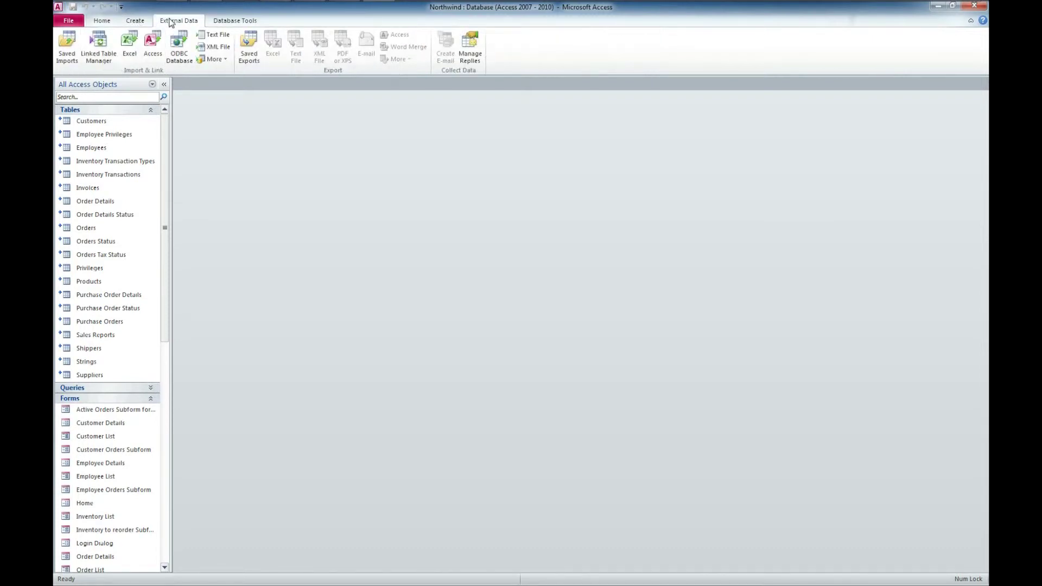
In Linked Table Manager, select all tables with 'Always prompt for new location' and start relinking.
left_click(103, 56)
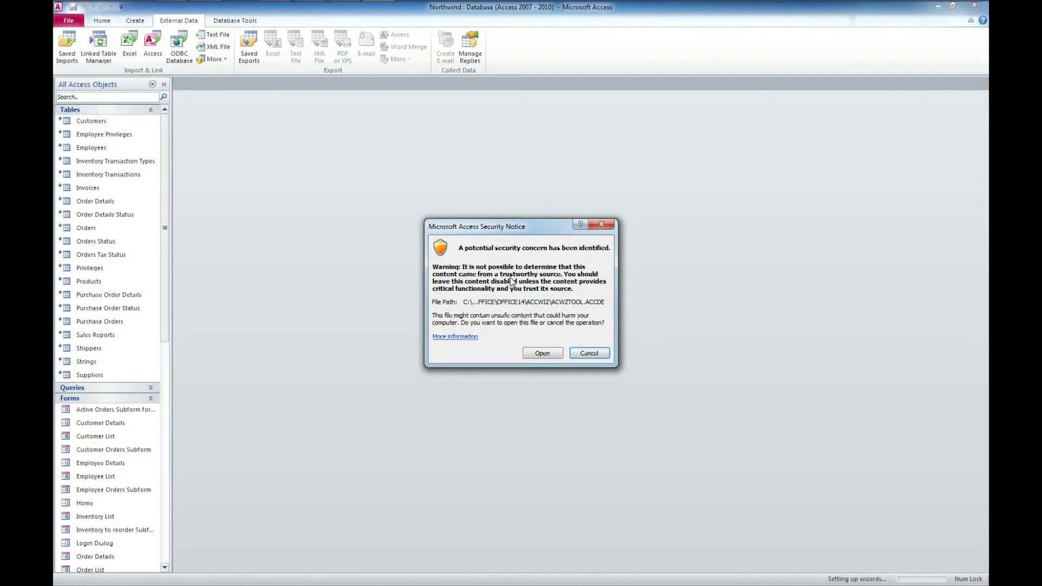
left_click(542, 353)
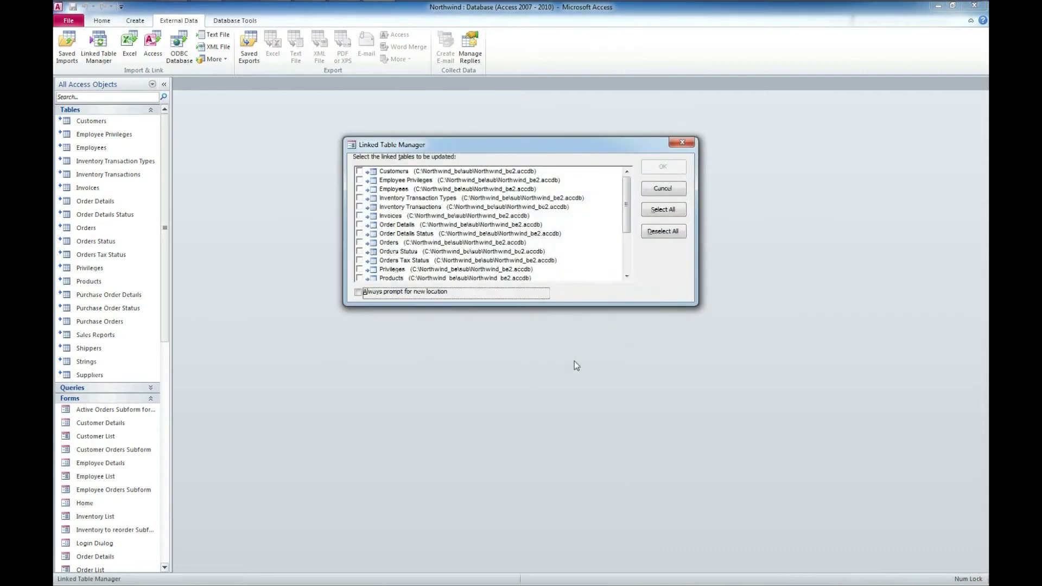
mouse_move(627, 205)
left_mouse_down()
mouse_move(637, 240)
mouse_move(640, 189)
mouse_move(637, 281)
left_mouse_up()
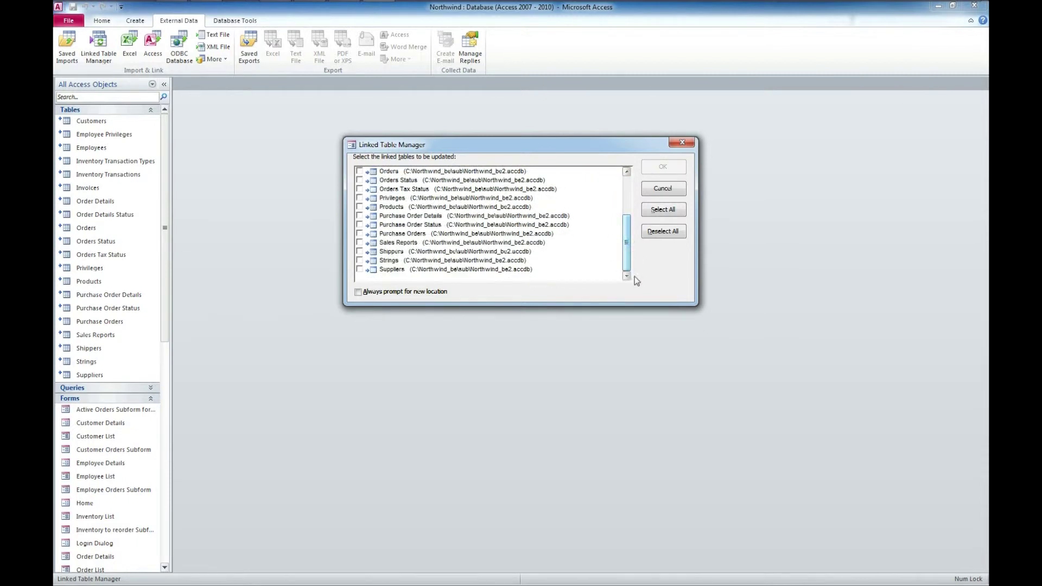
left_click(664, 212)
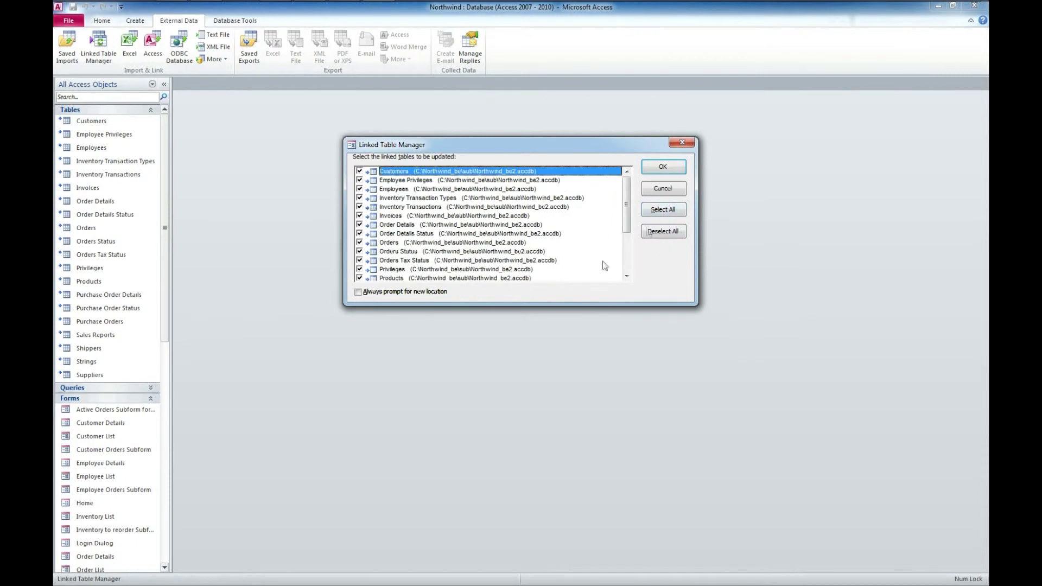
left_click(392, 292)
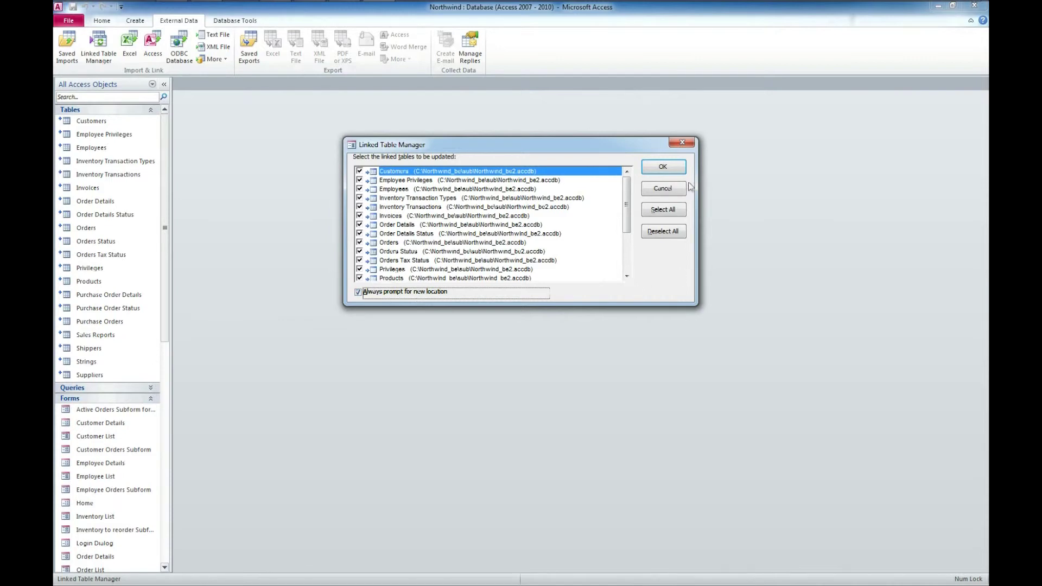
left_click(663, 168)
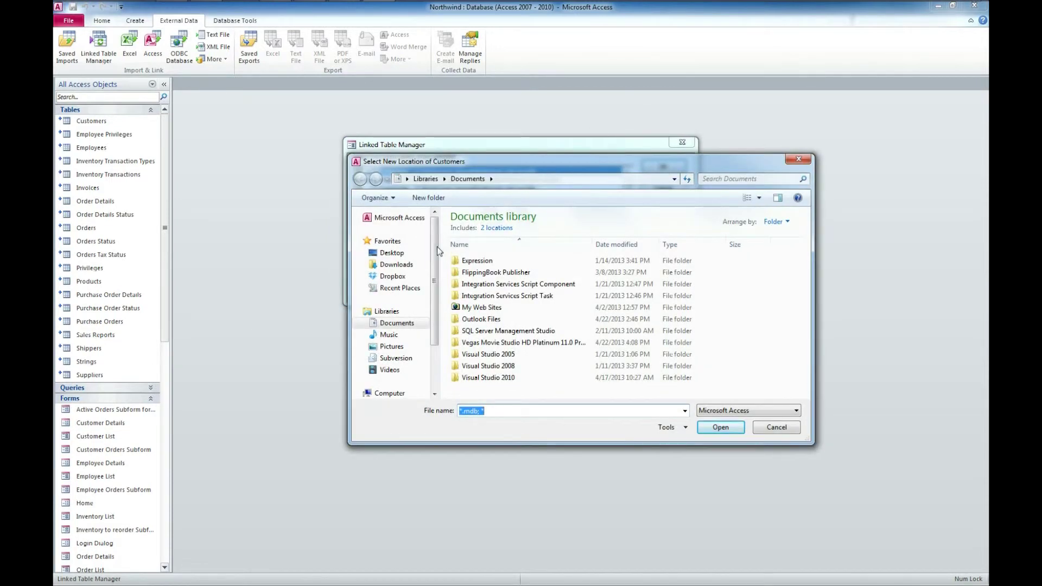
Relink all tables to Desktop\Northwind_Application\Northwind_Data and close the Linked Table Manager.
scroll(437, 241, "down", 1)
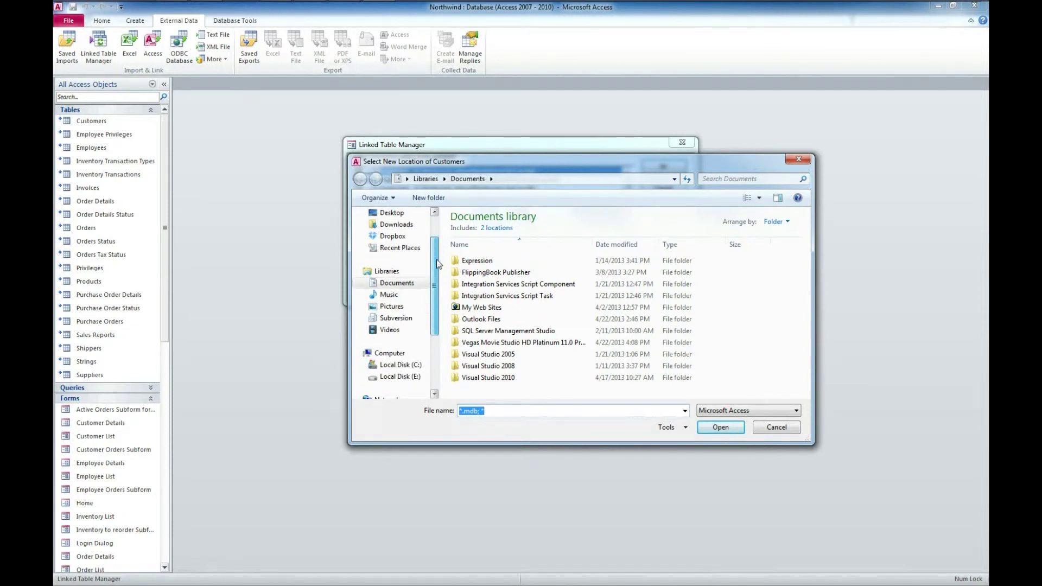
scroll(438, 264, "up", 1)
left_click(392, 252)
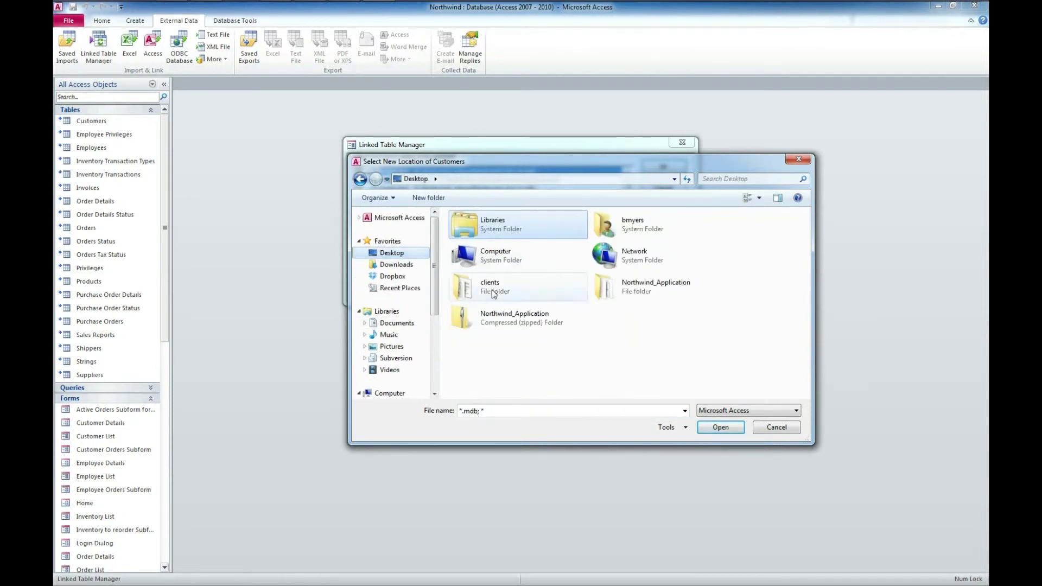
double_click(634, 294)
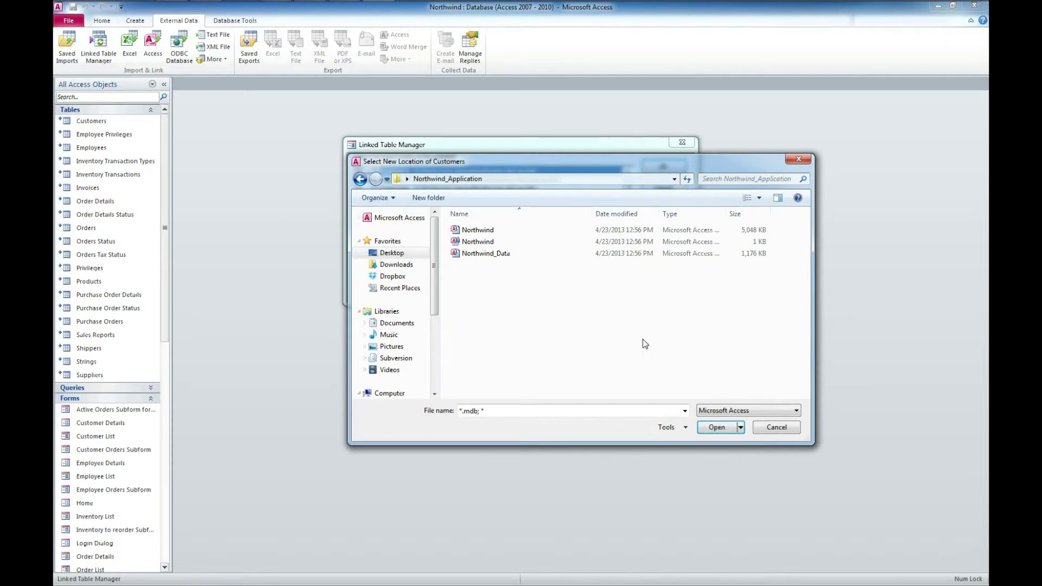
left_click(498, 255)
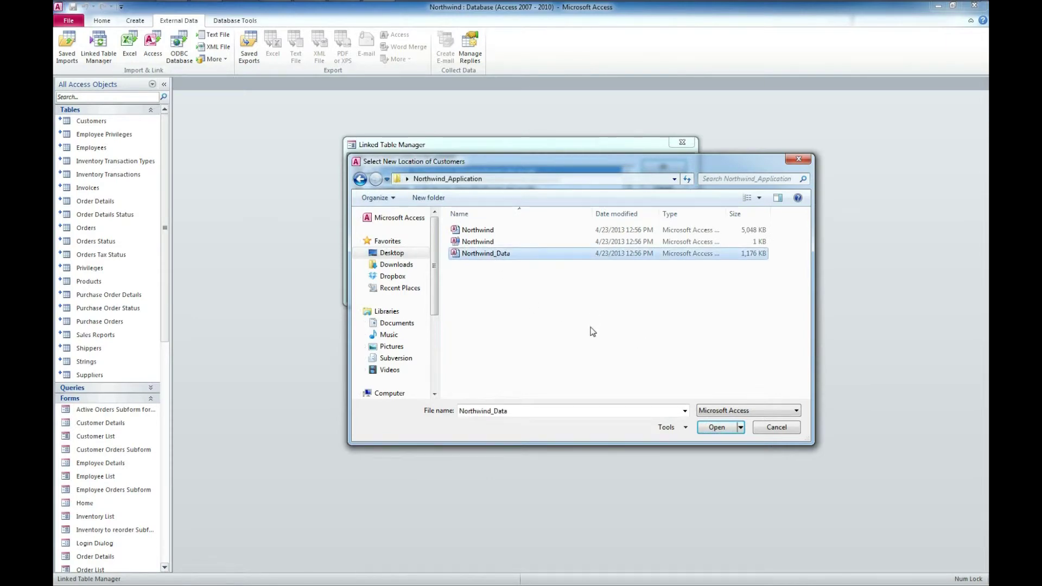
left_click(717, 427)
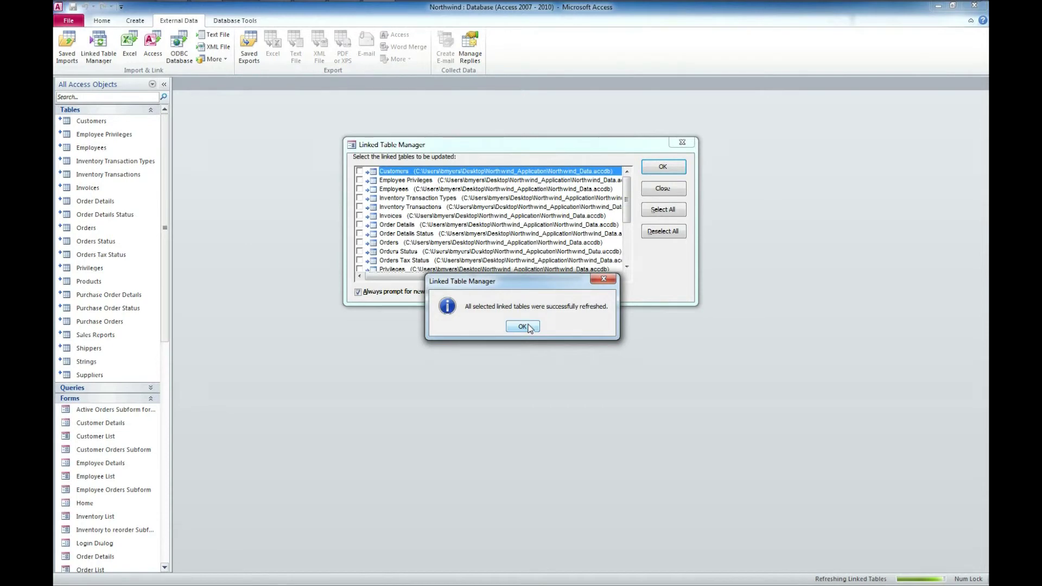
left_click(530, 328)
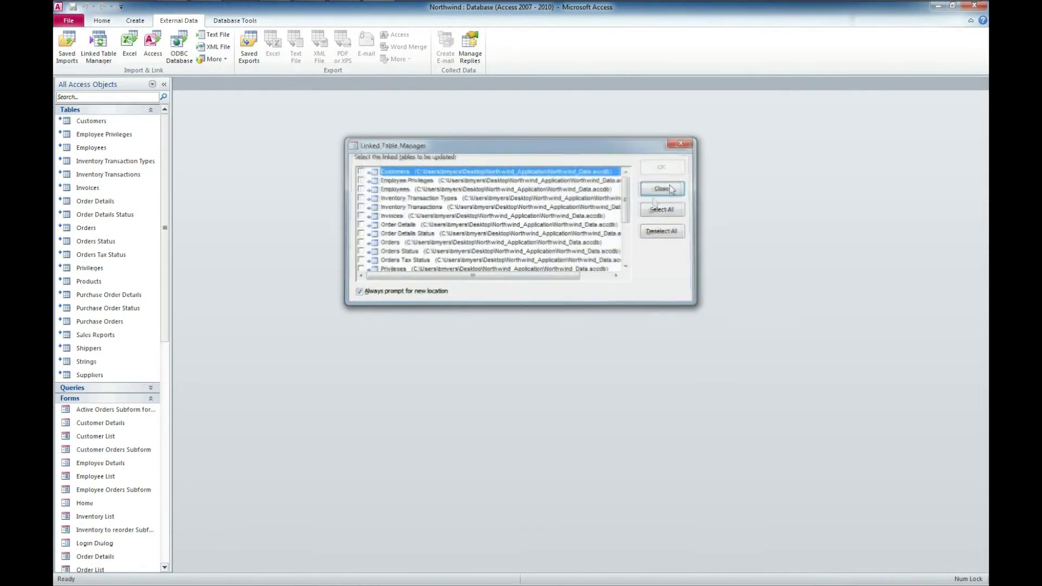
left_click(669, 186)
Open the Login Dialog form and check its Select Employee list shows Northwind employees.
left_click_drag(167, 249, 168, 338)
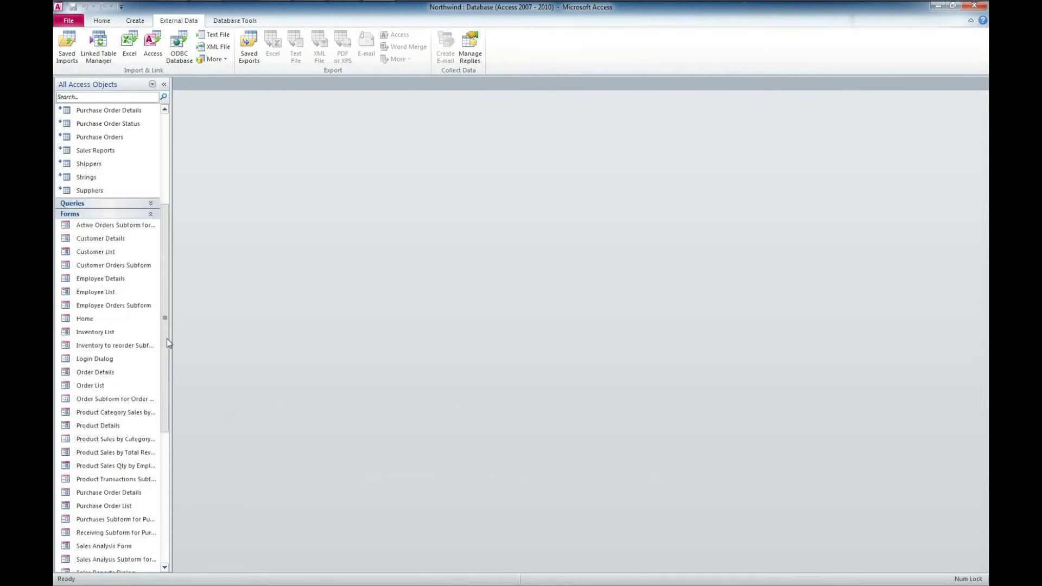
double_click(111, 361)
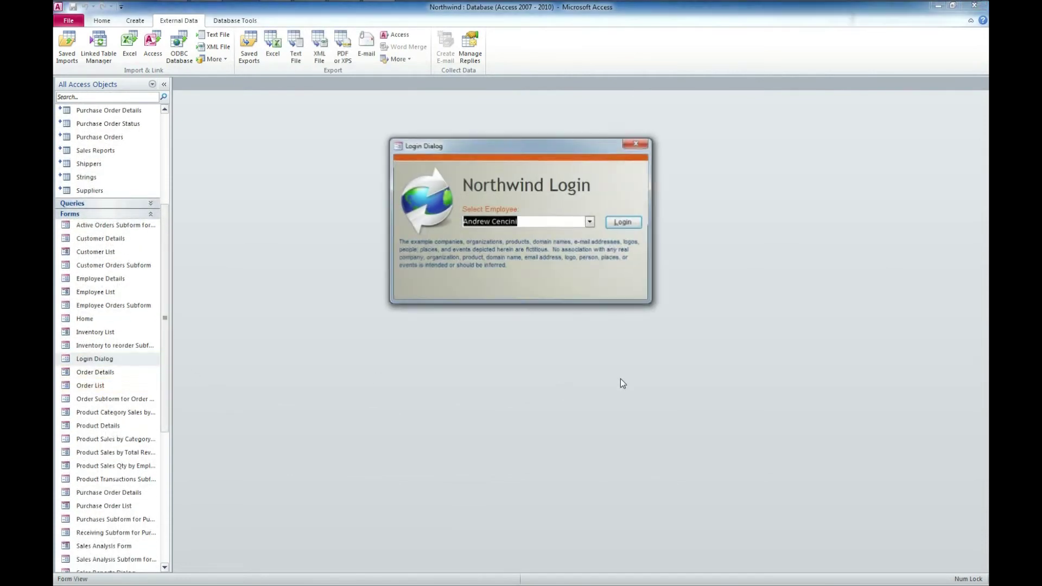
left_click(591, 222)
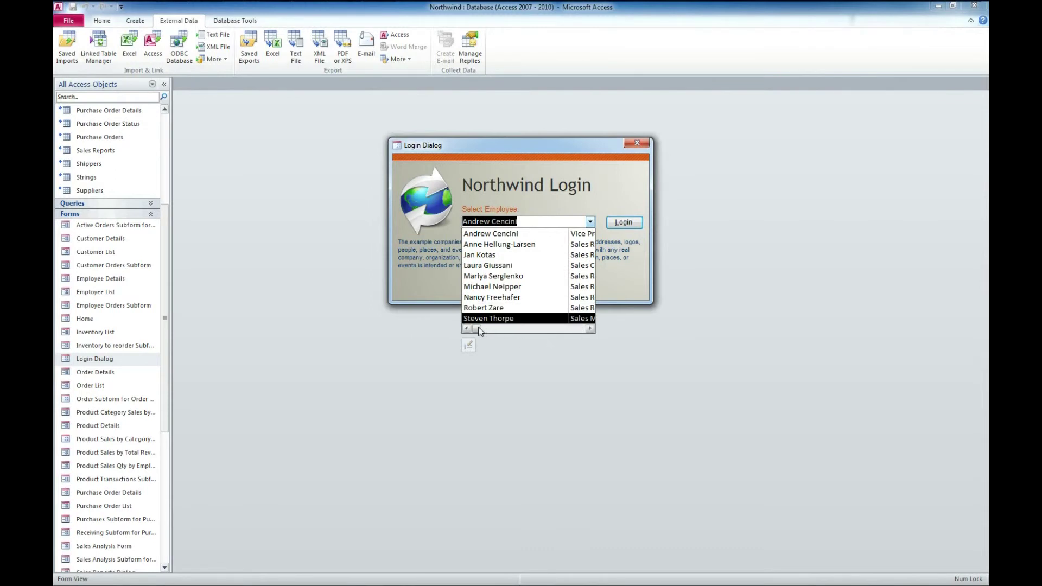
mouse_move(476, 329)
left_mouse_down()
mouse_move(582, 329)
mouse_move(476, 330)
left_mouse_up()
left_click(552, 150)
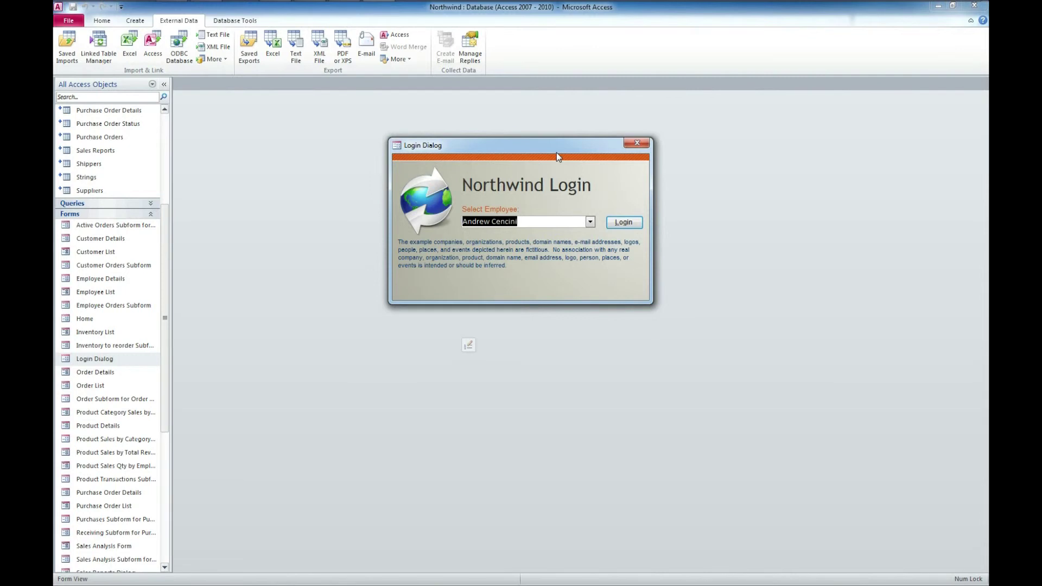